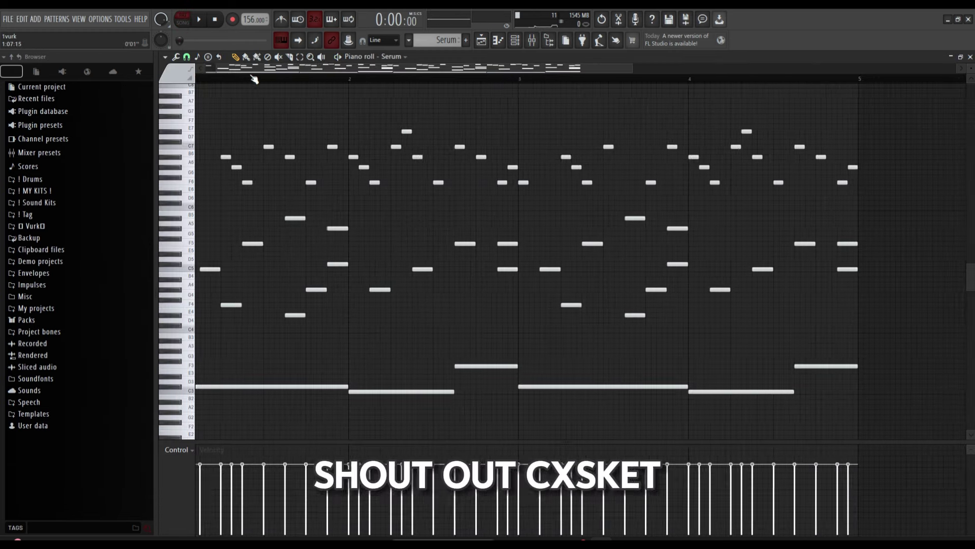
Examine the Serum melody in the piano roll and its synth preset, closing the plugin and channel rack when done.
scroll(171, 79, up, 2)
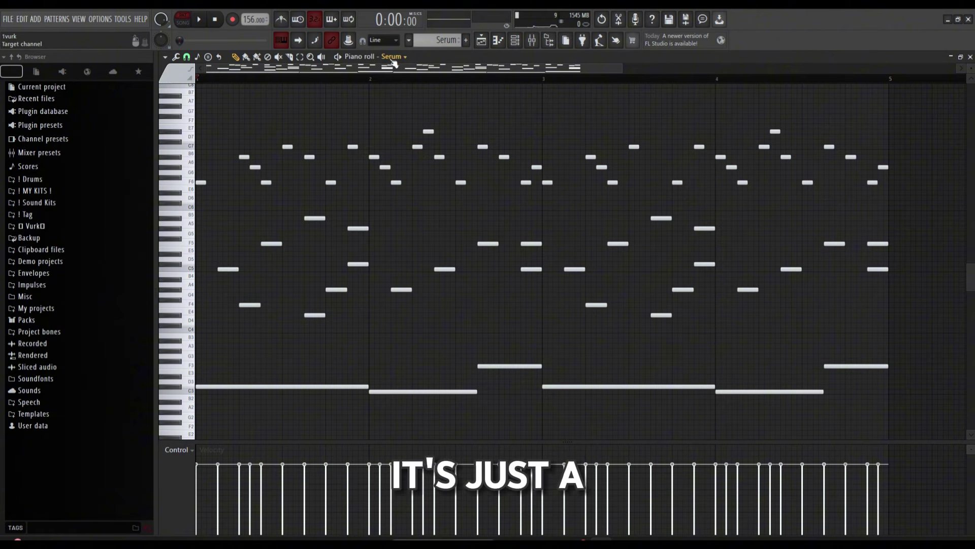
key(F6)
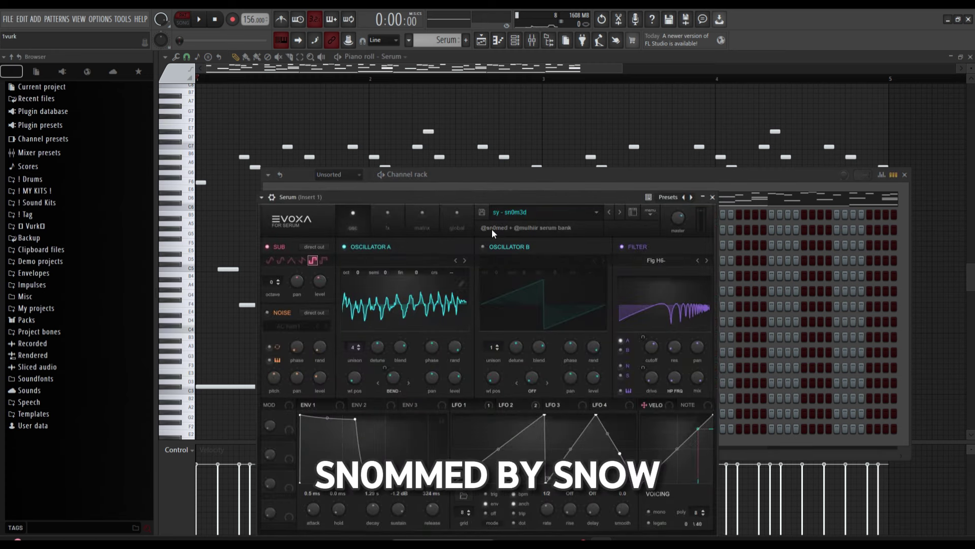
click(712, 197)
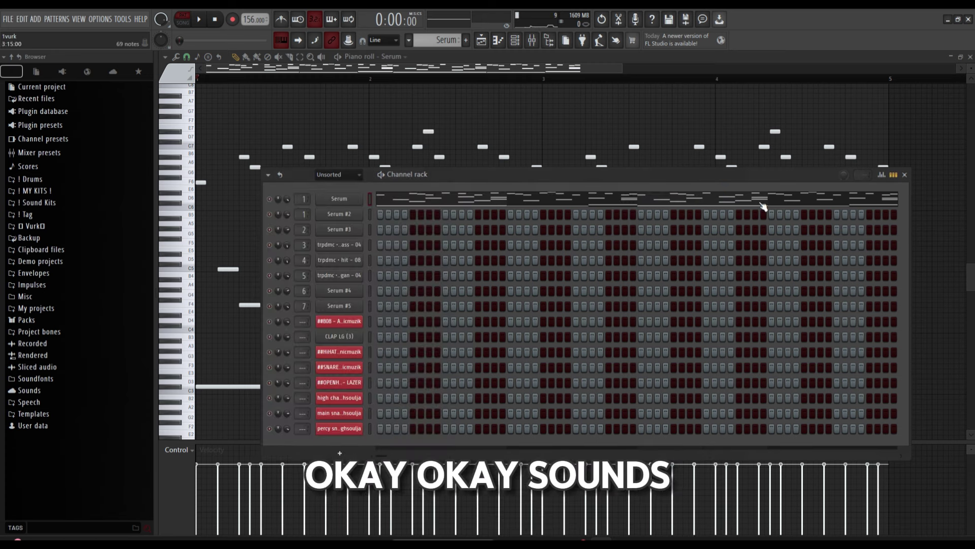
click(905, 175)
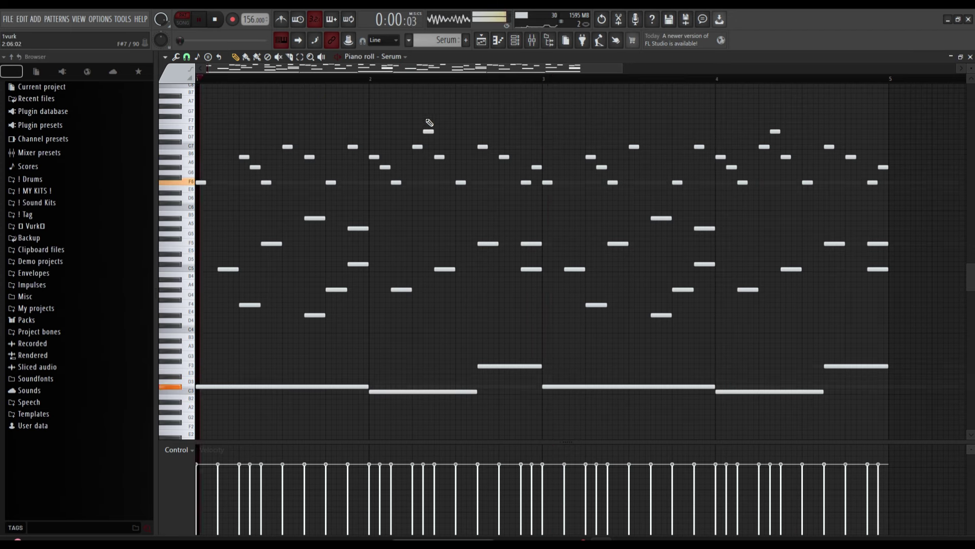
View the ShaperBox and Fruity parametric EQ 2 settings on mixer Insert 1, closing each effect window.
click(530, 40)
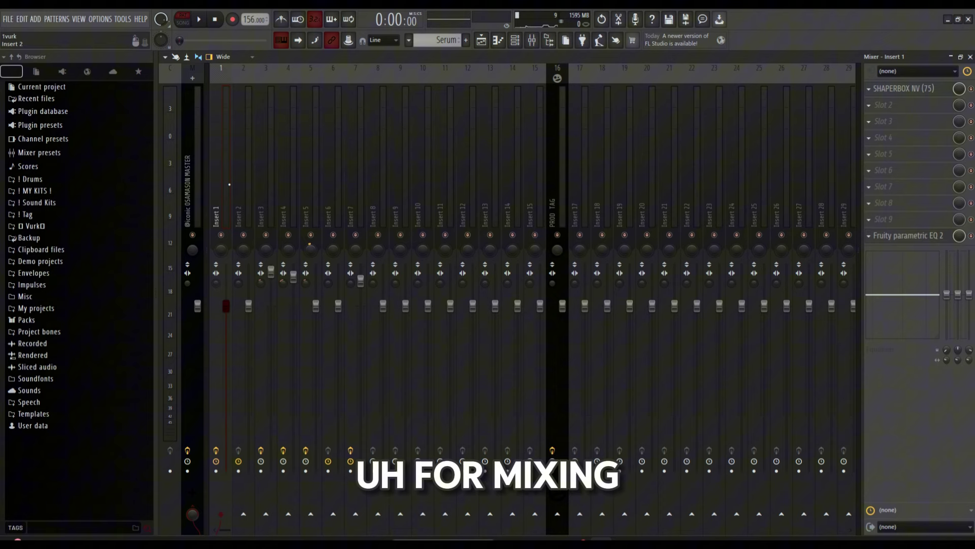
click(900, 89)
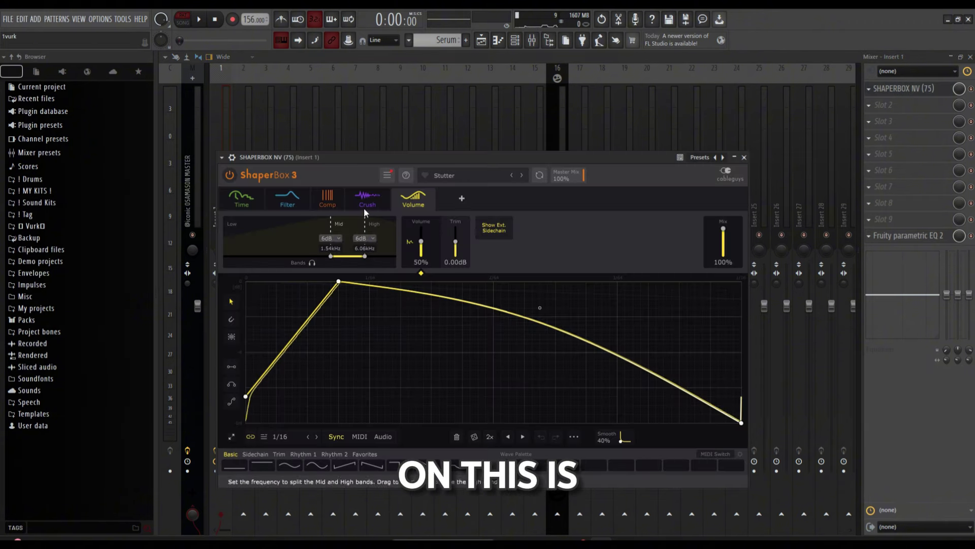
drag(415, 152, 441, 117)
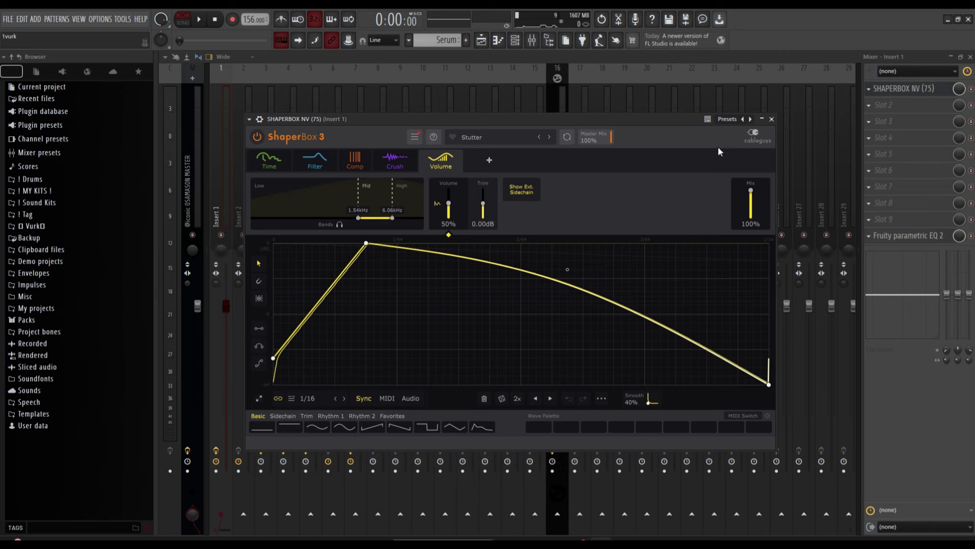
click(772, 119)
click(884, 238)
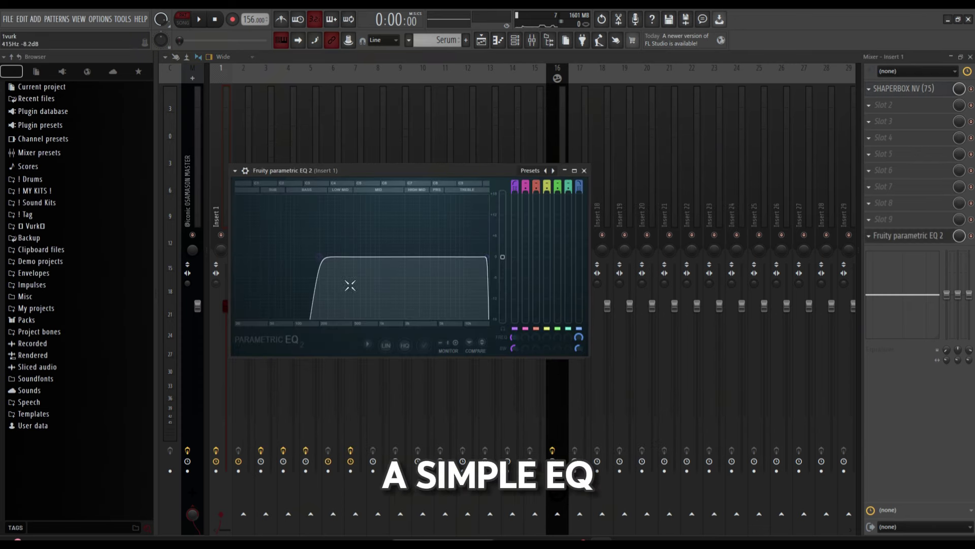
click(584, 170)
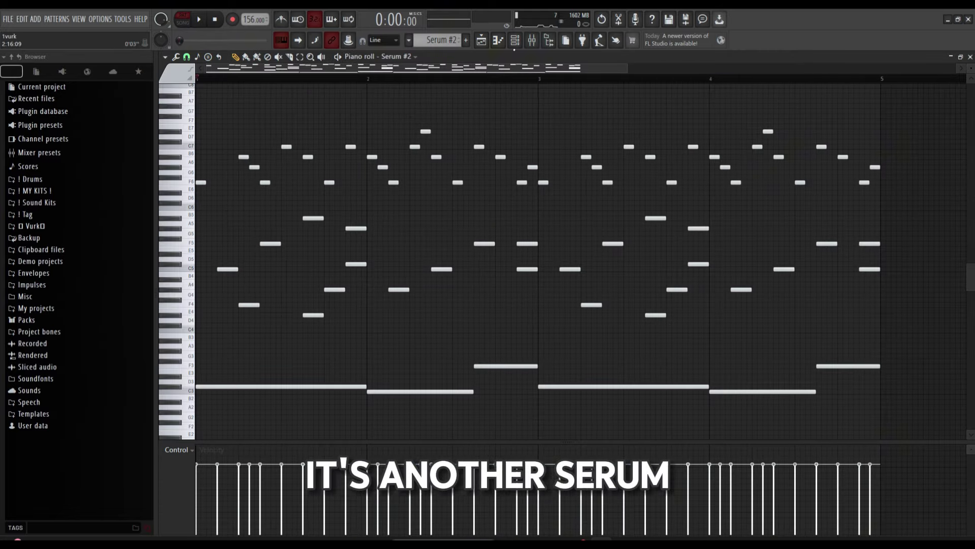
View the Serum #2 synth preset, close it and play back the layered melody.
key(F6)
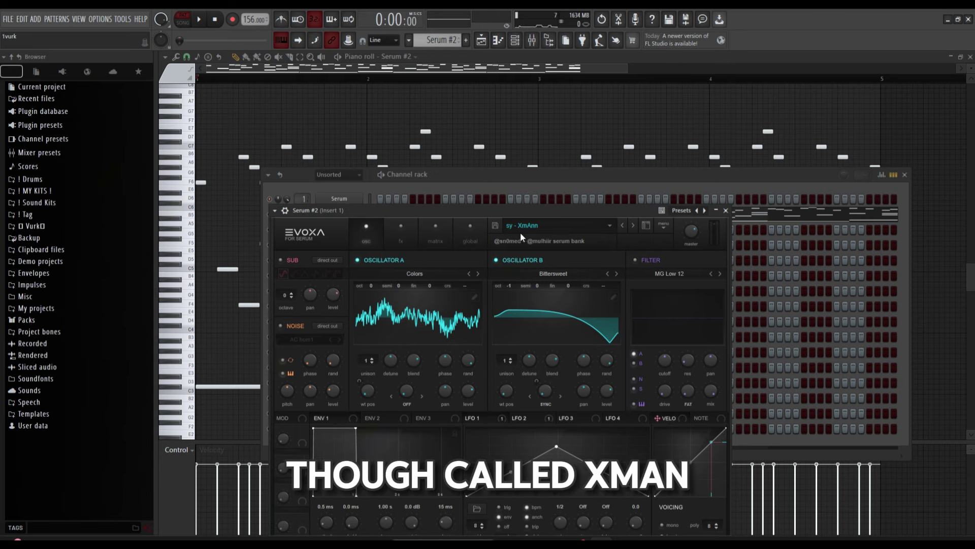
click(904, 174)
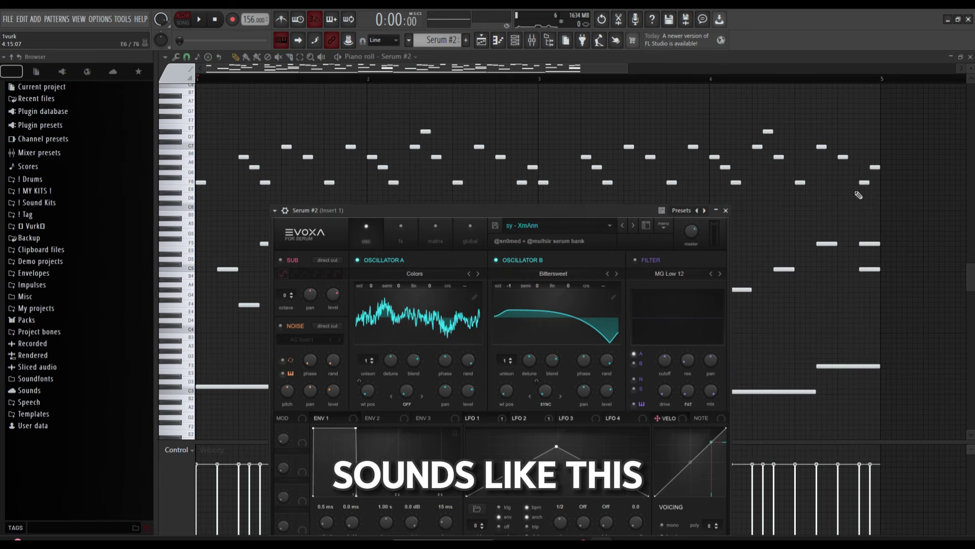
click(725, 210)
key(space)
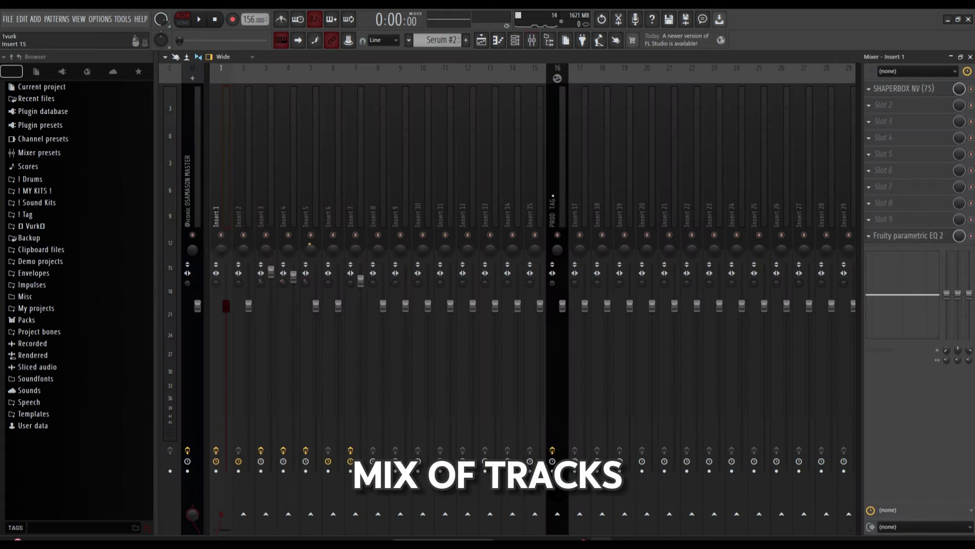
Check the effects on the Serum #2 channel's mixer track and return to the playlist arrangement.
right_click(888, 240)
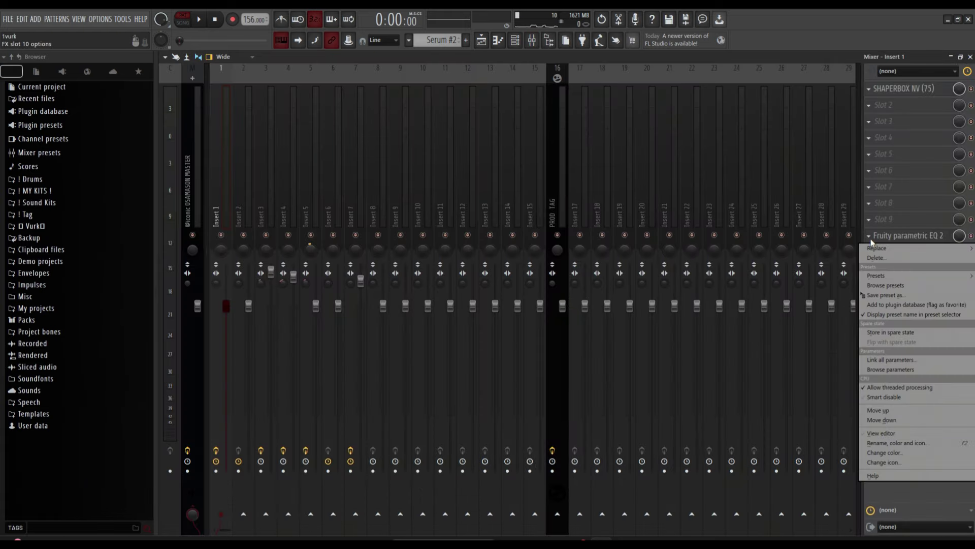
key(Escape)
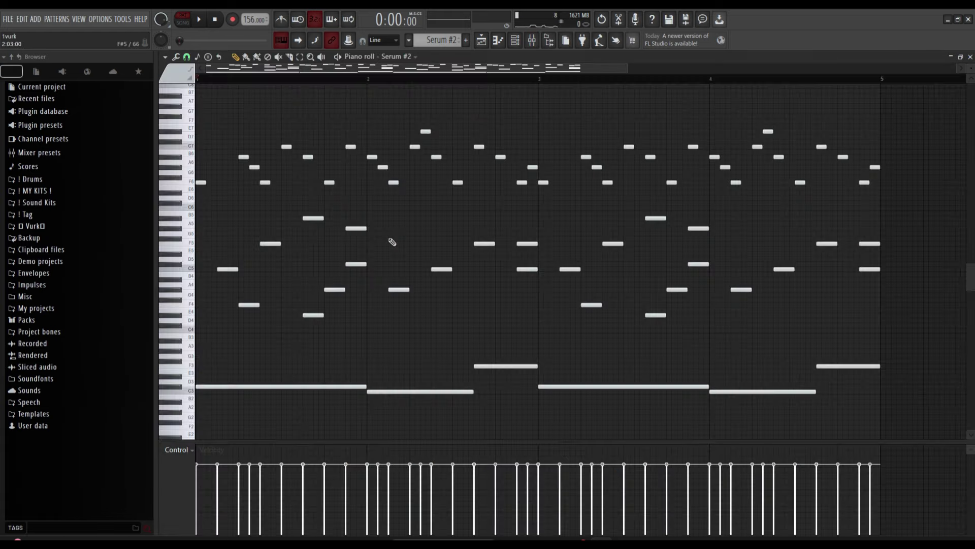
key(F5)
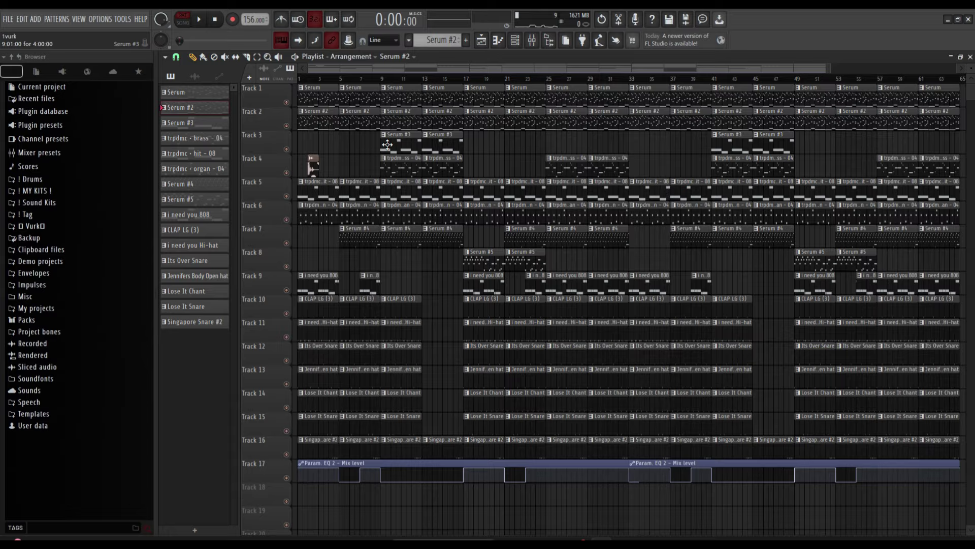
Open the Serum #3 pattern from Track 3 in the piano roll and examine its bass notes.
double_click(387, 145)
scroll(284, 90, down, 3)
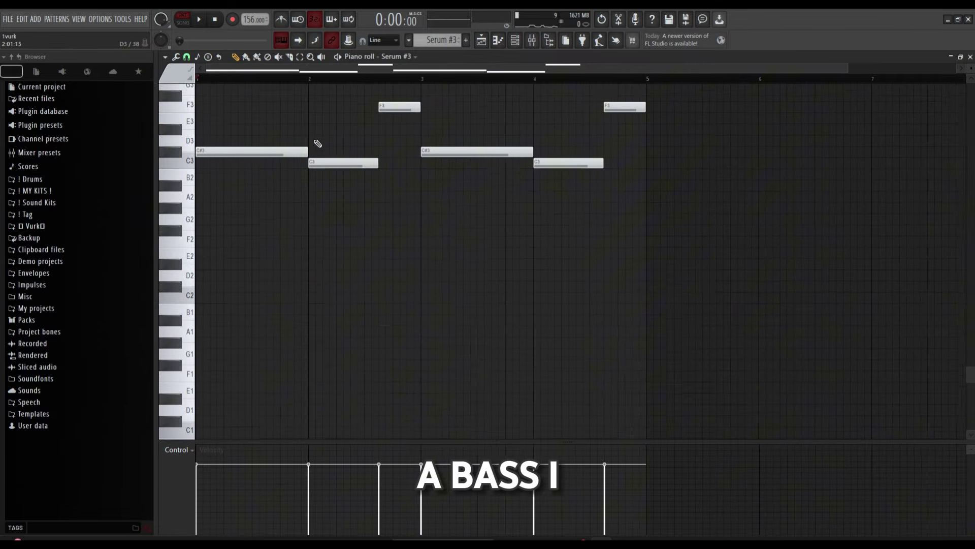
scroll(315, 141, up, 4)
scroll(504, 107, down, 1)
View the Serum #3 synth preset, close it and play the bassline in the piano roll.
key(F6)
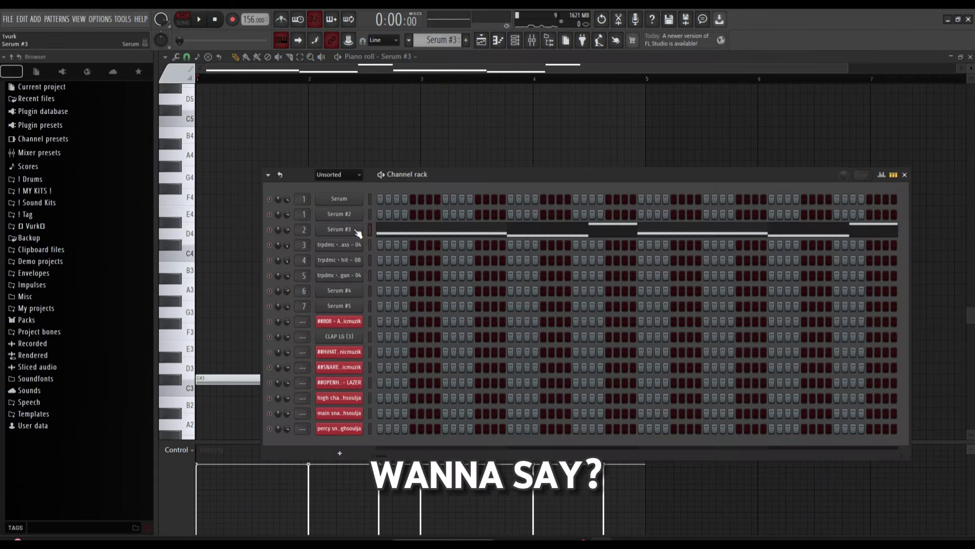
drag(508, 224, 502, 193)
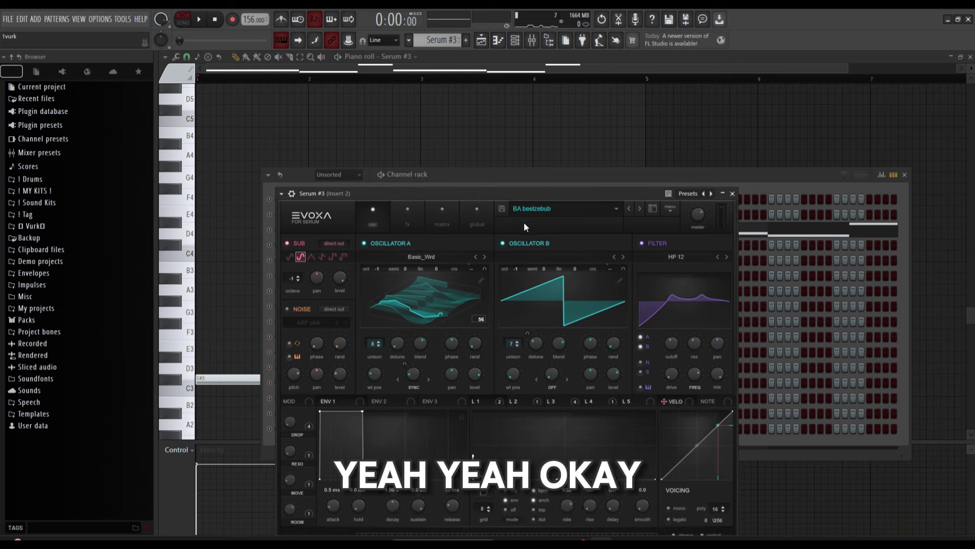
click(732, 193)
key(F6)
scroll(401, 168, down, 3)
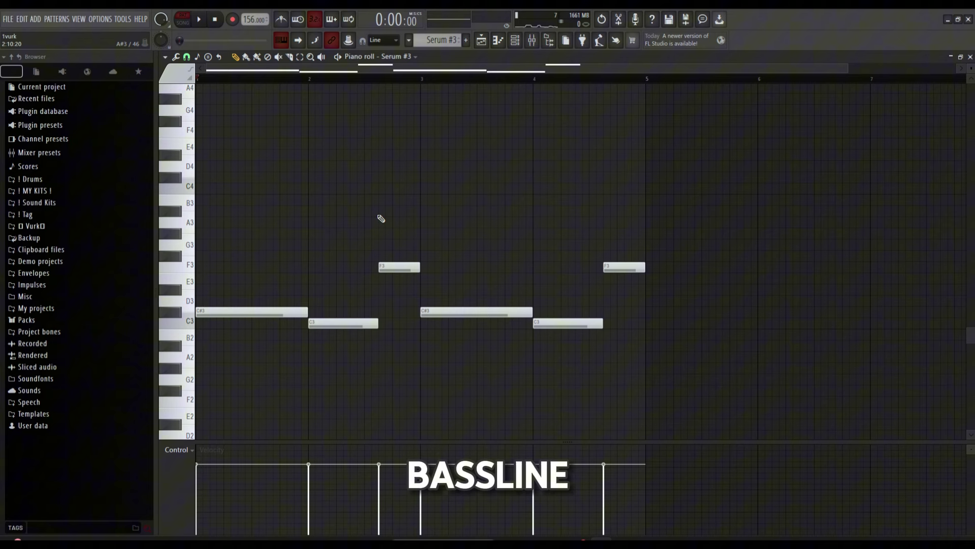
key(space)
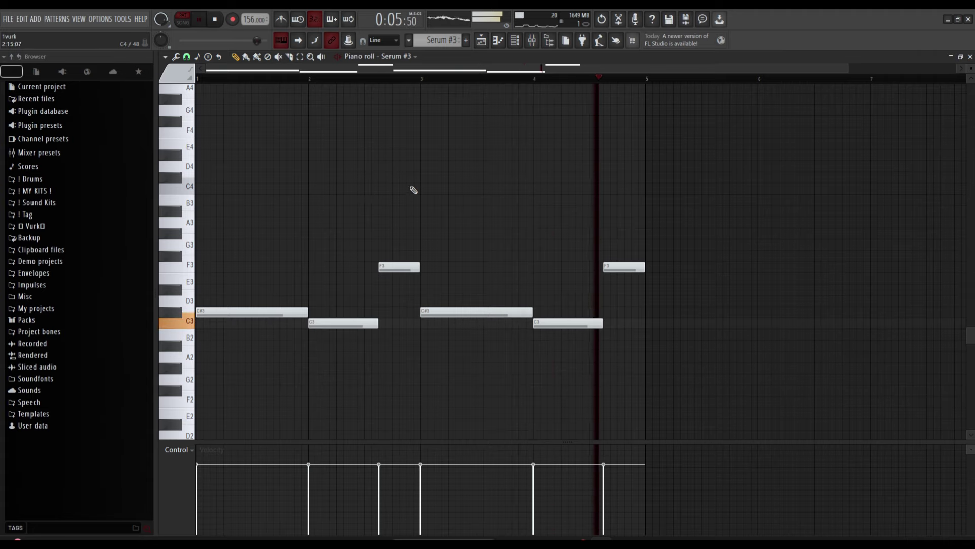
Check the Serum #3 channel's mixer track for effects and close the mixer view.
click(515, 44)
double_click(304, 226)
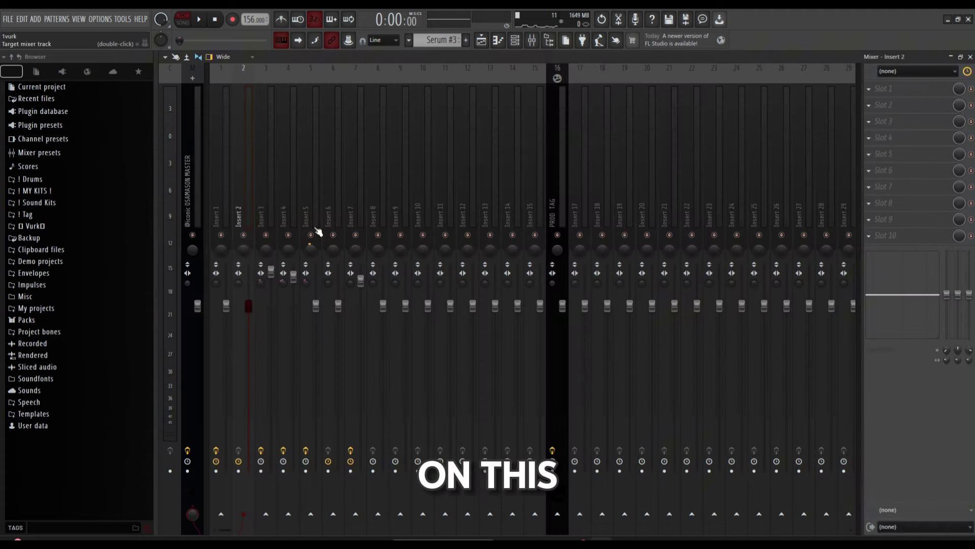
key(Escape)
key(Escape)
key(Escape)
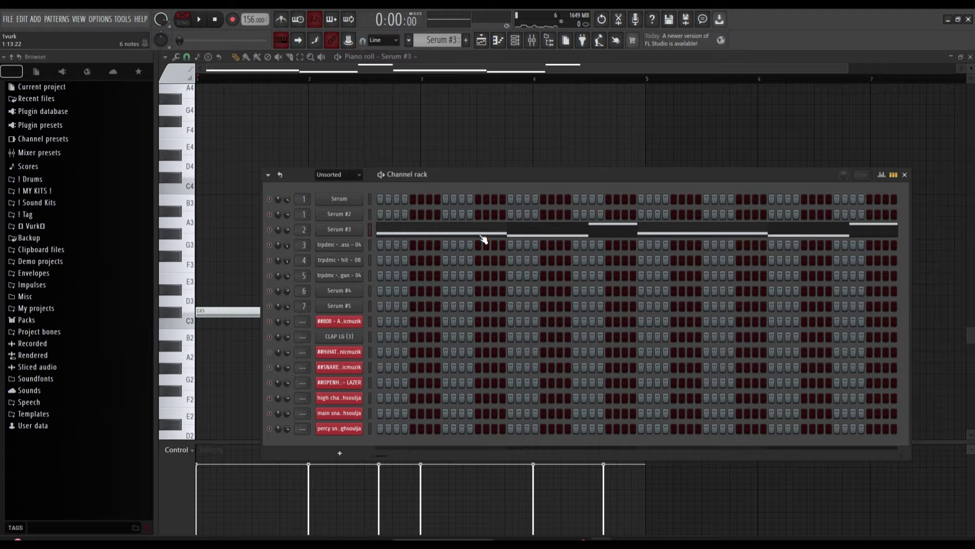
Open the trpdmc brass 04 pattern from Track 4 in the piano roll and play it back.
double_click(394, 165)
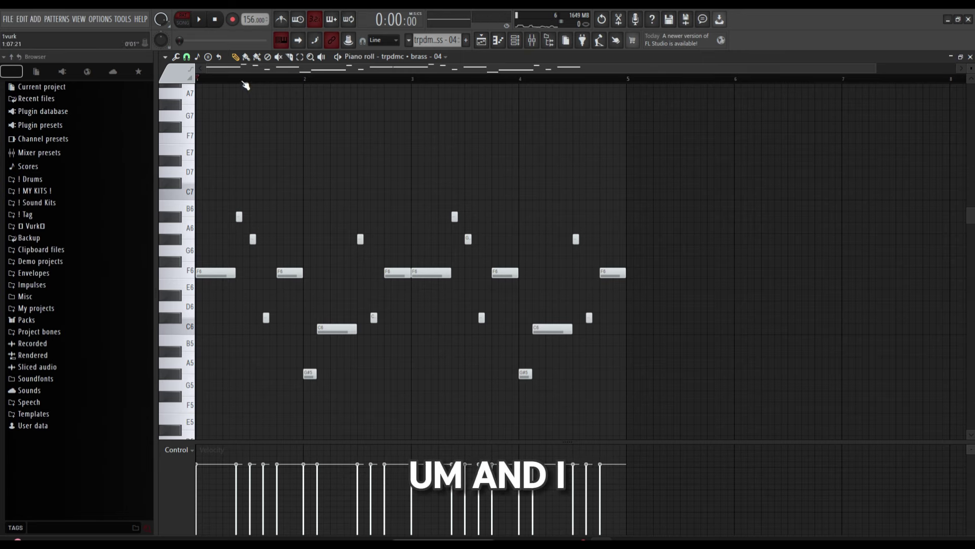
key(space)
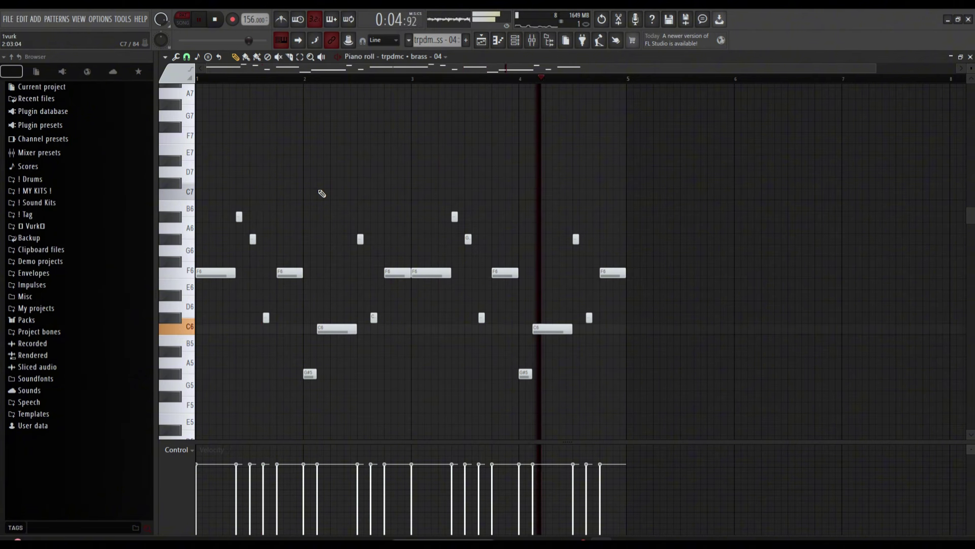
Open the brass channel's mixer track and view its PanCake2 and Fruity Chorus settings.
click(532, 40)
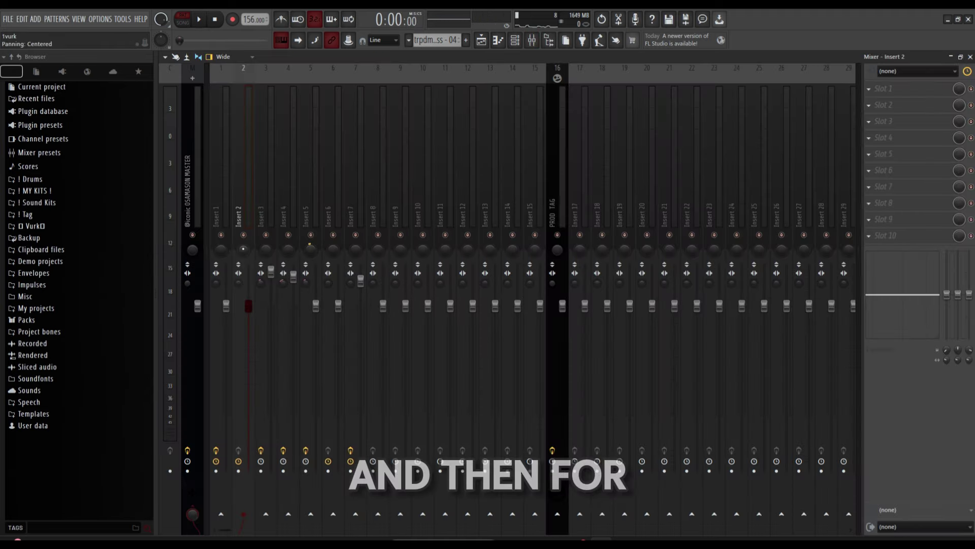
click(498, 40)
click(515, 40)
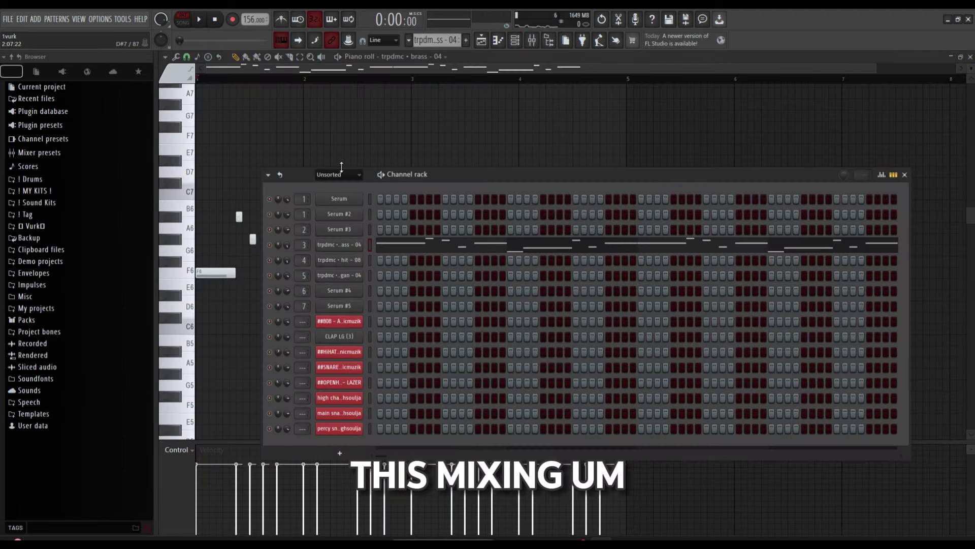
double_click(296, 249)
click(884, 136)
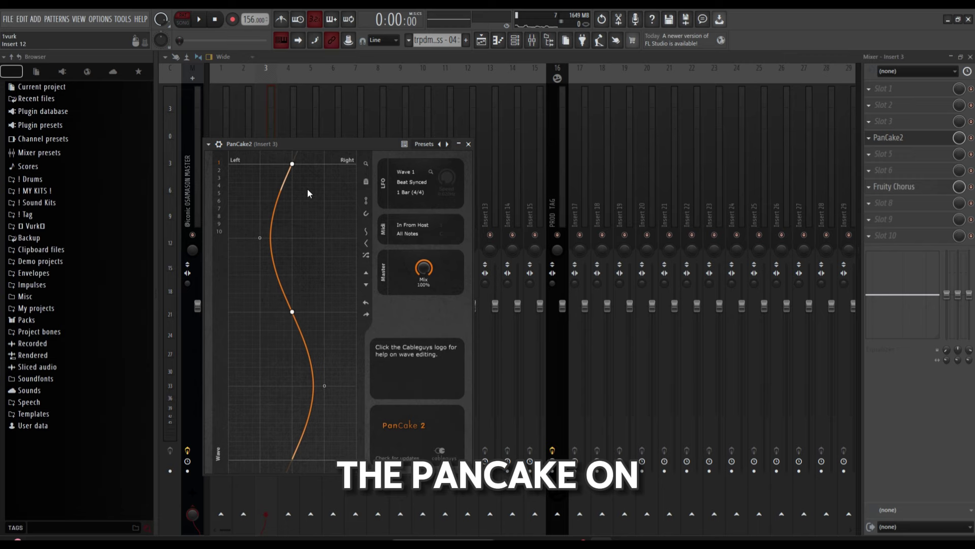
click(470, 145)
click(888, 187)
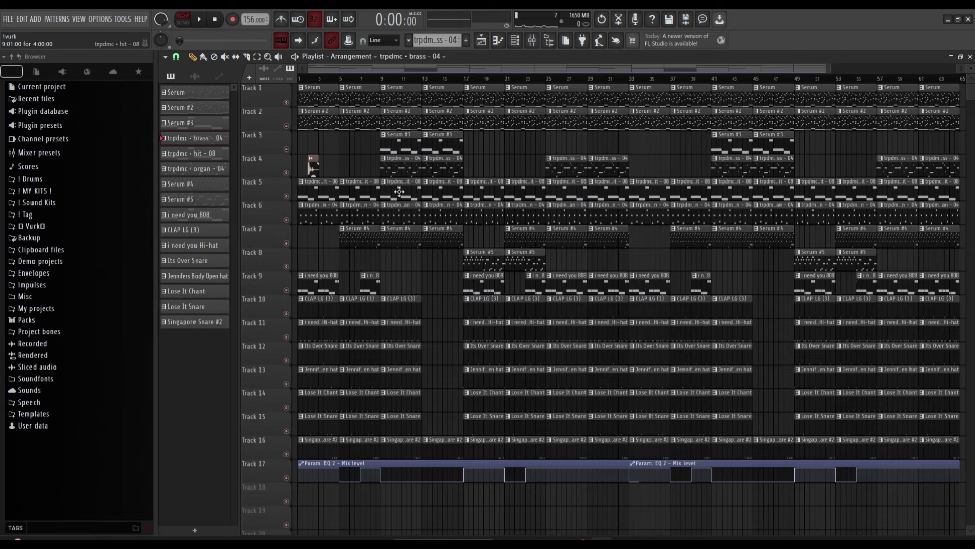
Open the trpdmc hit 08 pattern from Track 5 in the piano roll and listen to its notes.
double_click(399, 191)
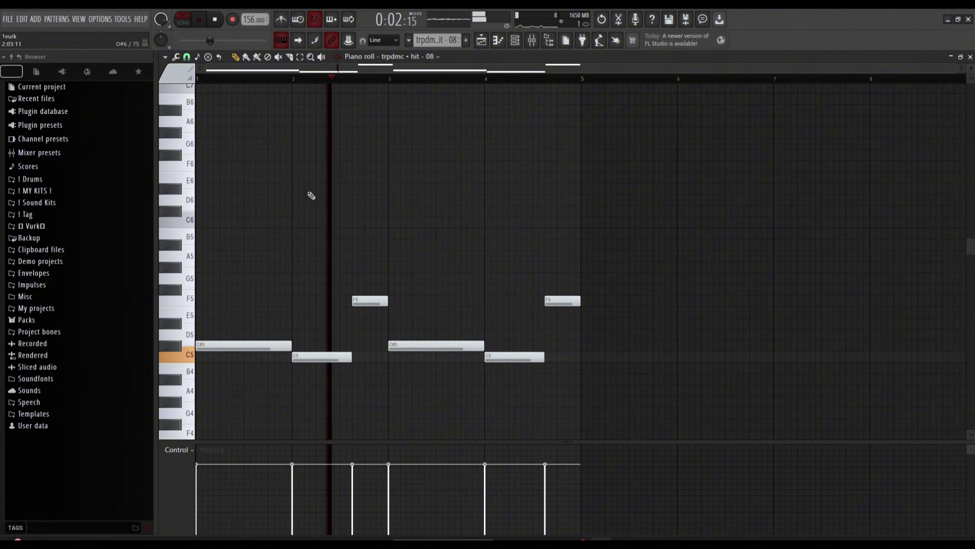
scroll(361, 213, down, 2)
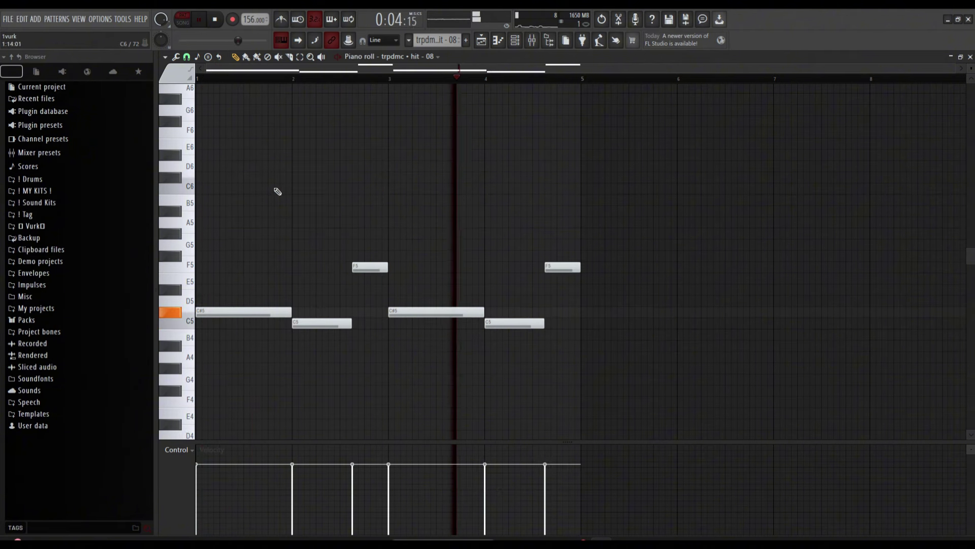
key(space)
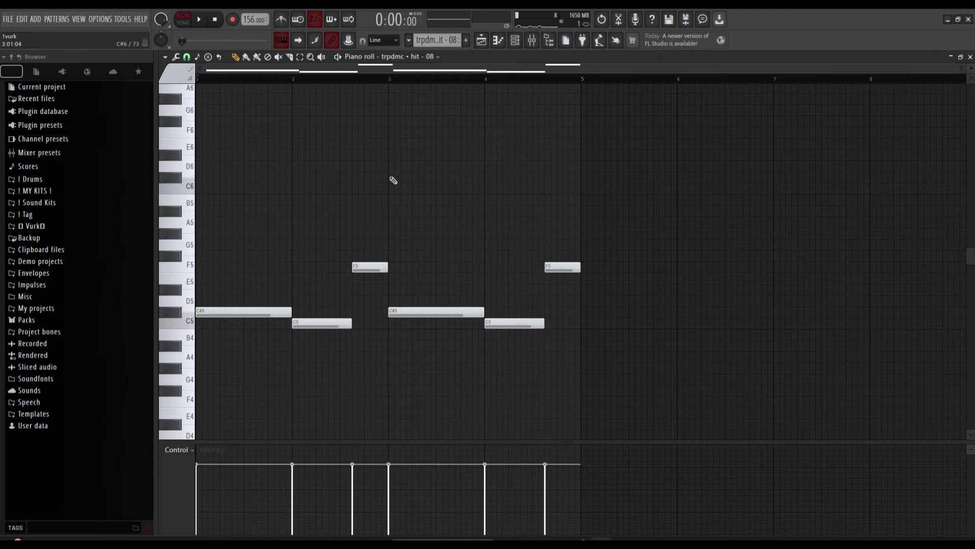
Open the hit channel's mixer track, view its Fruity parametric EQ 2 curve and close the effect.
click(531, 44)
click(531, 44)
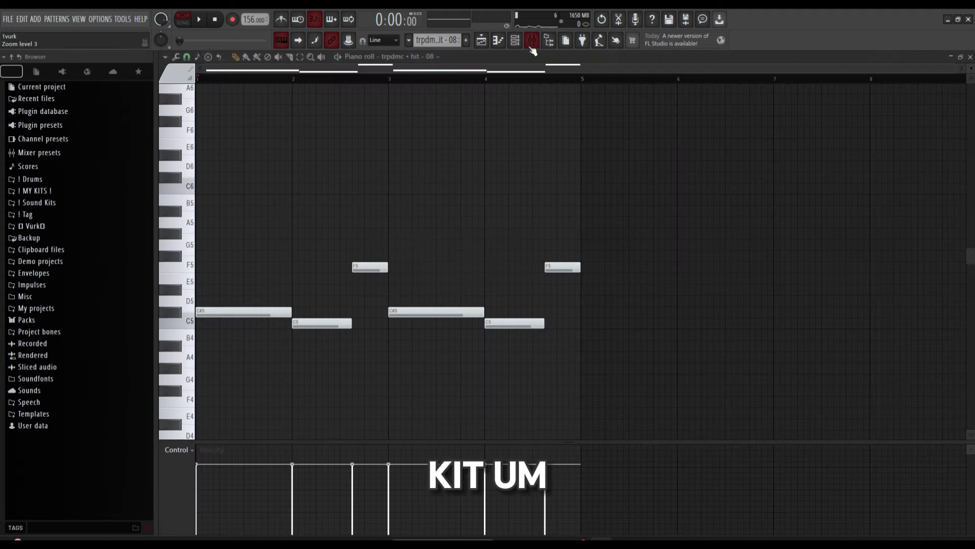
click(515, 42)
key(F9)
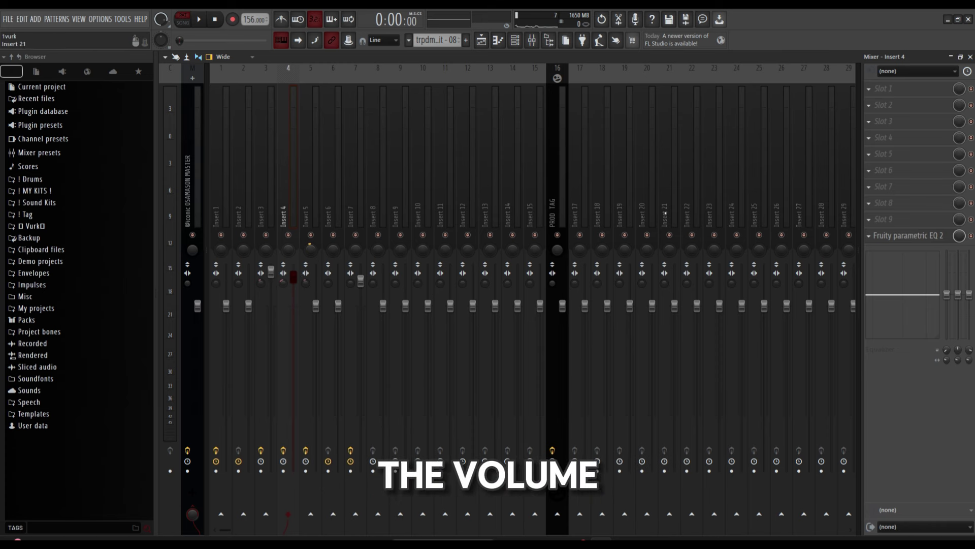
click(884, 236)
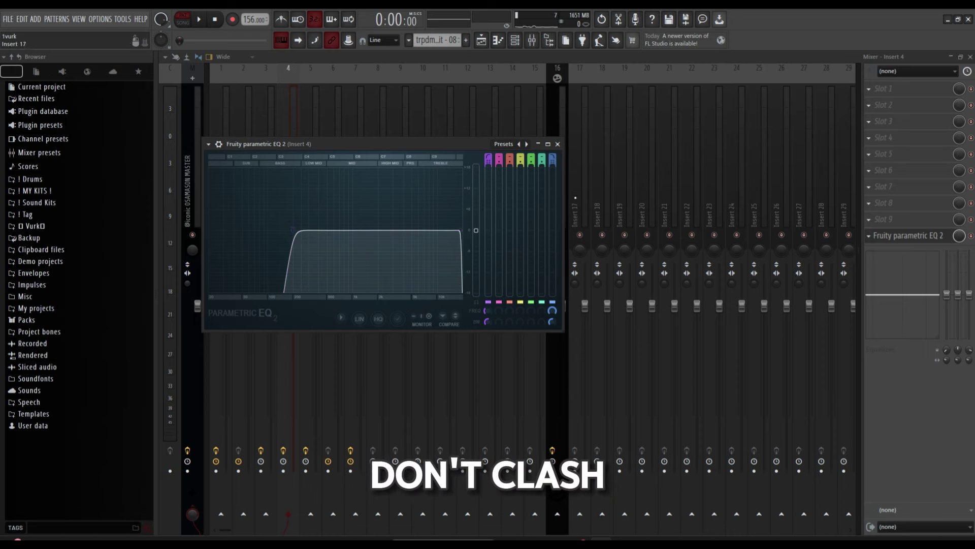
click(557, 144)
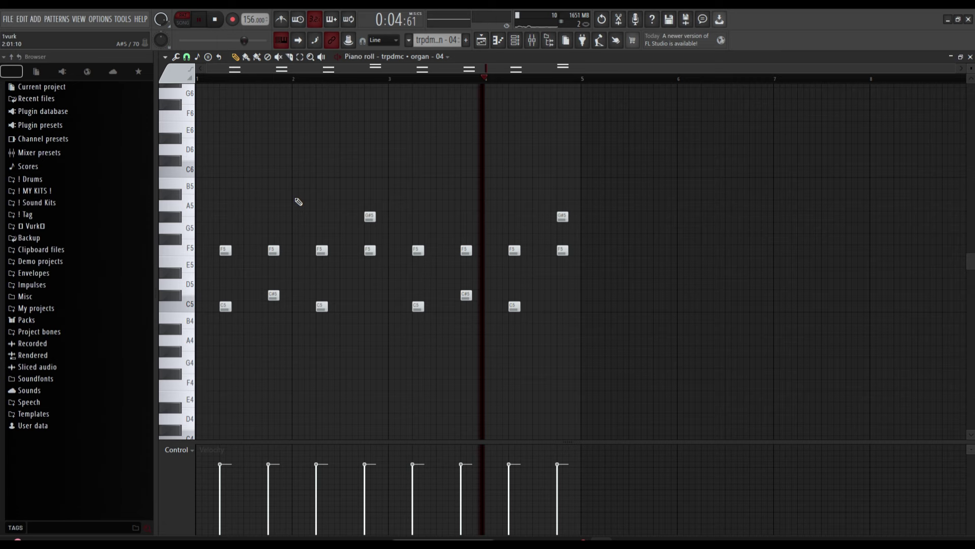
Stop the organ pattern's playback and view the Fruity Chorus effect on its mixer track, Insert 5.
key(space)
click(513, 42)
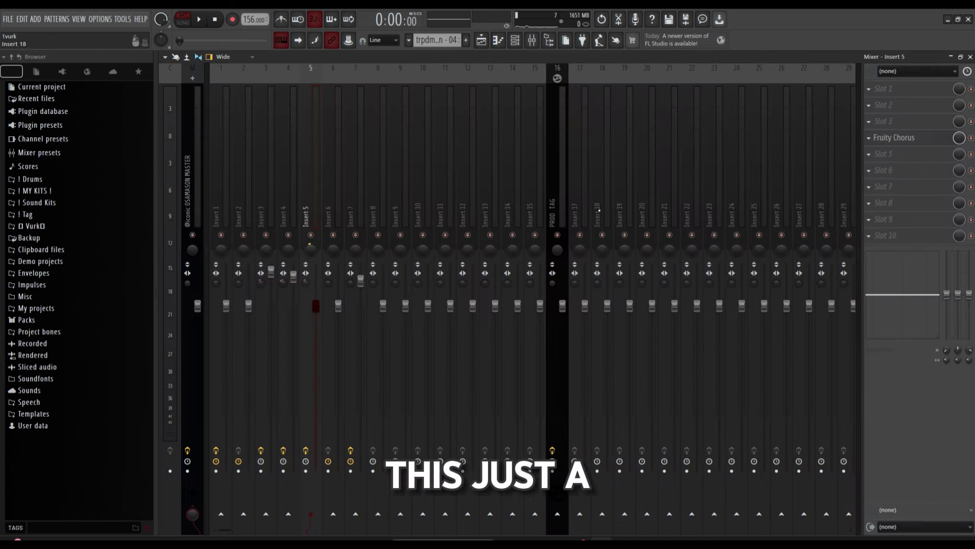
click(899, 140)
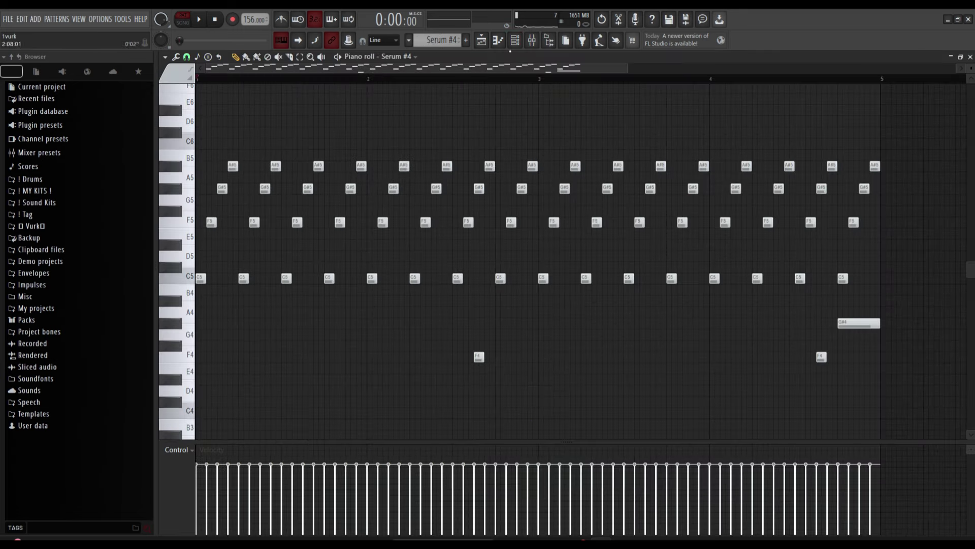
View the LEAD - HBA preset in the Serum #4 synth and play back its notes in the piano roll.
click(513, 41)
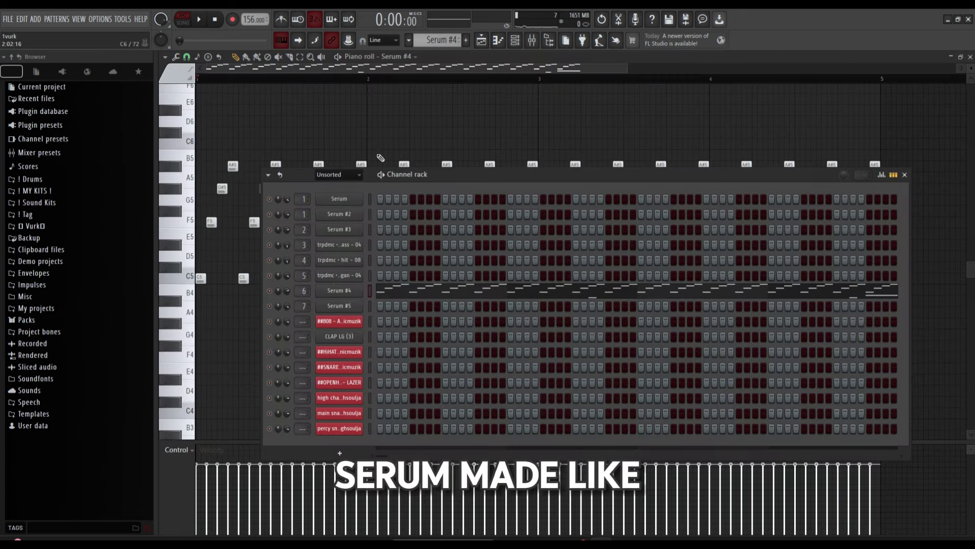
click(343, 295)
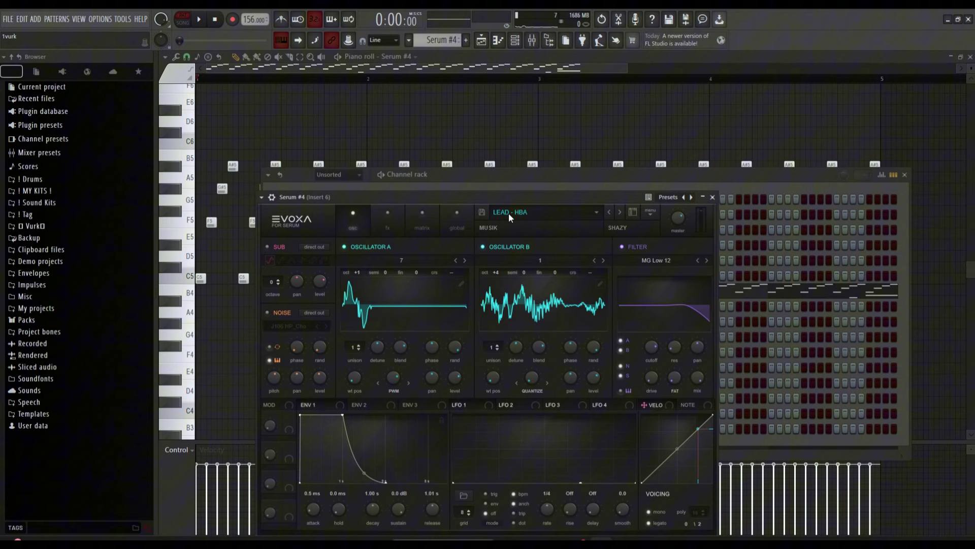
click(712, 197)
key(F6)
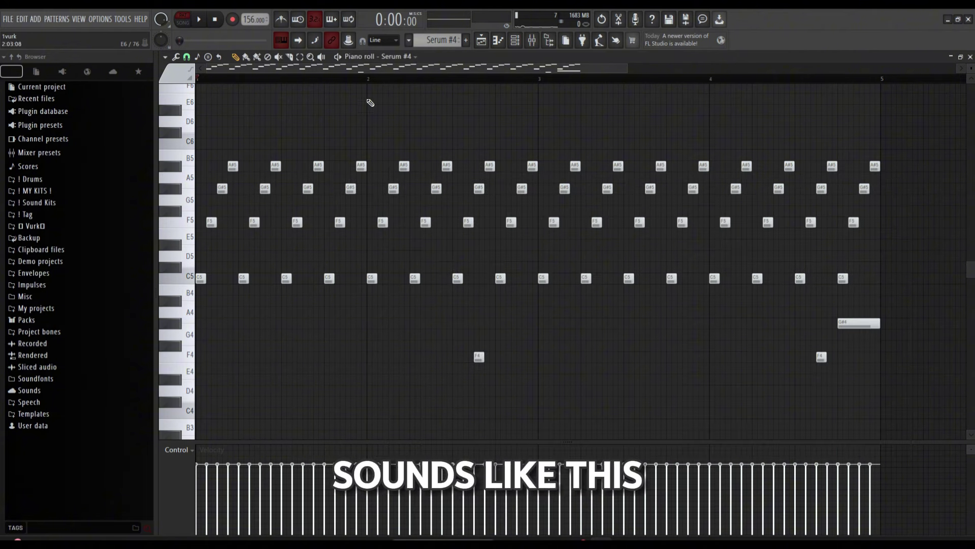
key(space)
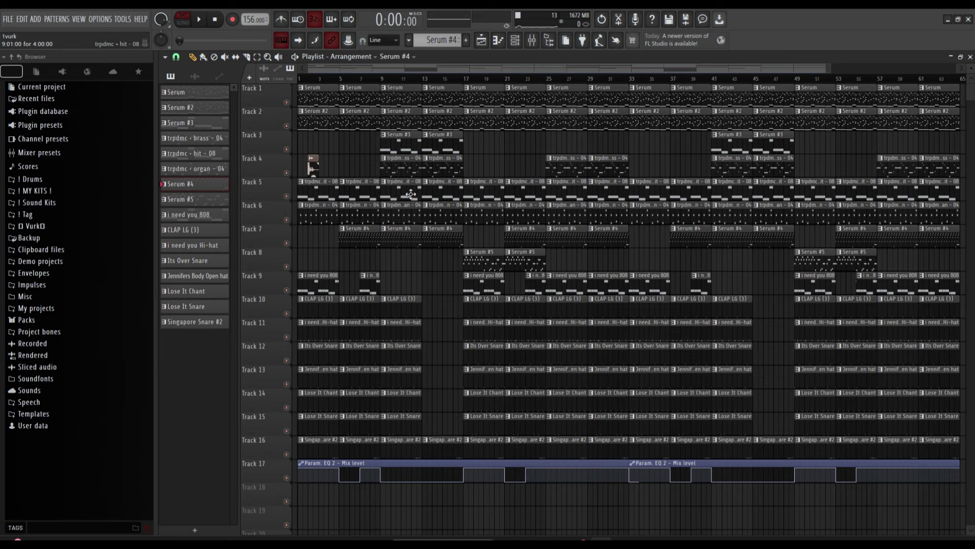
Check the Serum #4 channel's mixer track, Insert 6, for effects and return to the playlist.
click(515, 40)
key(F9)
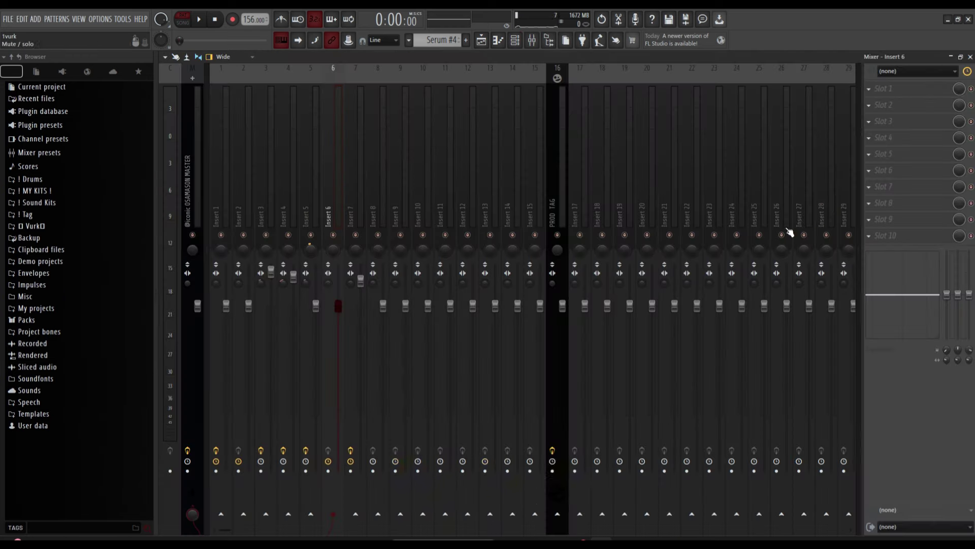
key(F9)
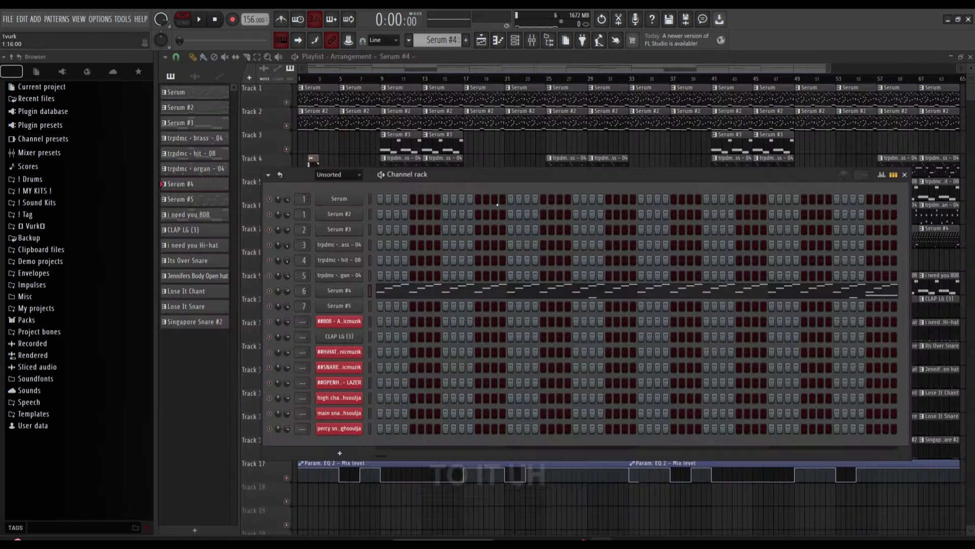
key(F6)
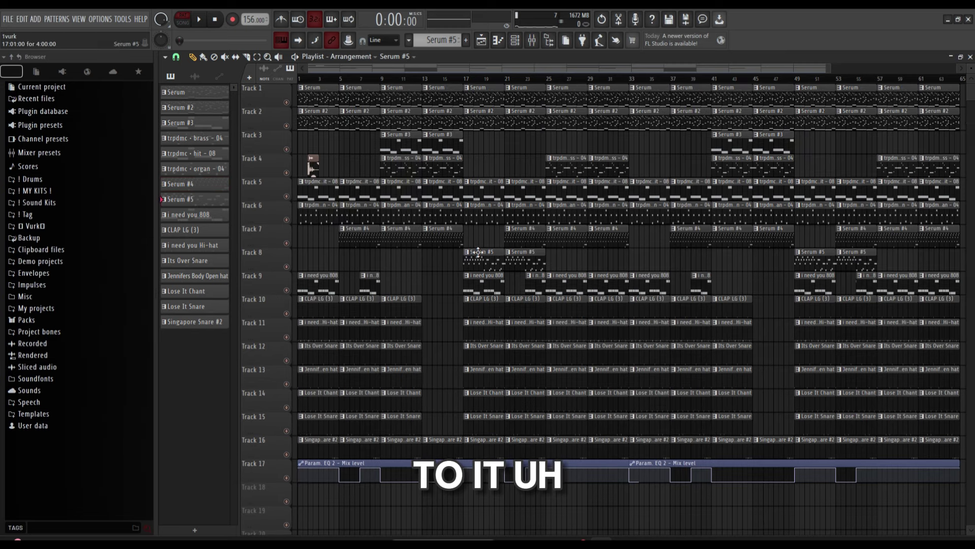
Review the Serum #5 pattern from Track 8 and view the ShaperBox 3 Pan settings on its mixer track, Insert 7.
double_click(482, 256)
drag(479, 253, 442, 246)
scroll(257, 80, down, 3)
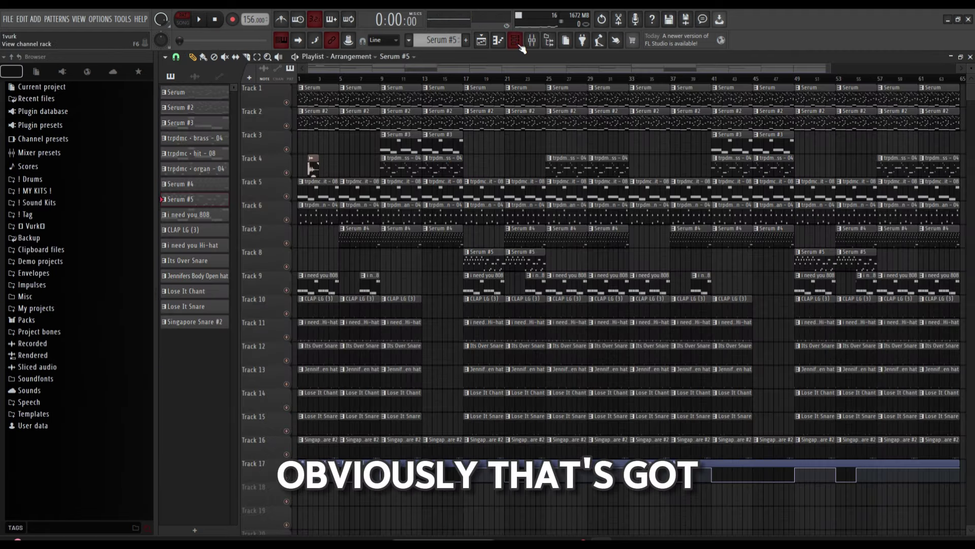
key(F6)
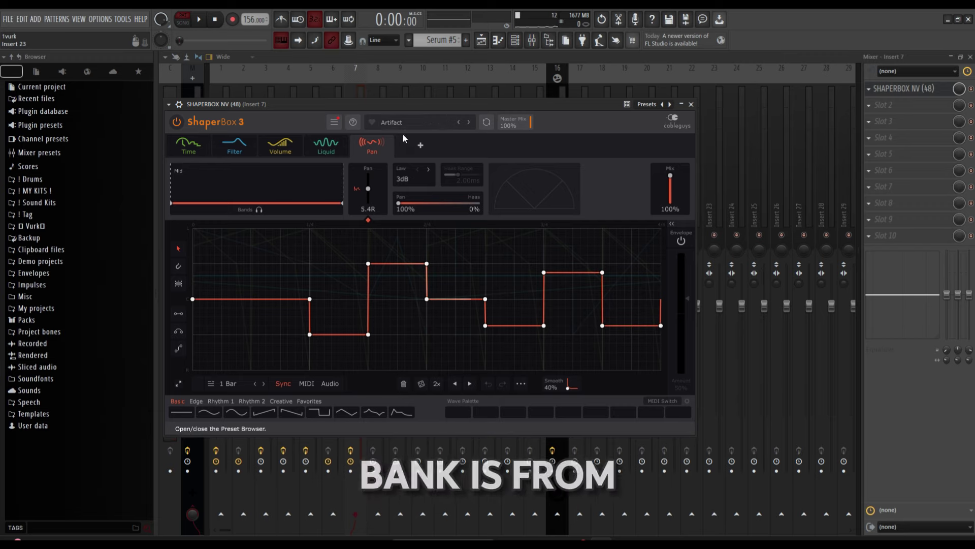
click(691, 104)
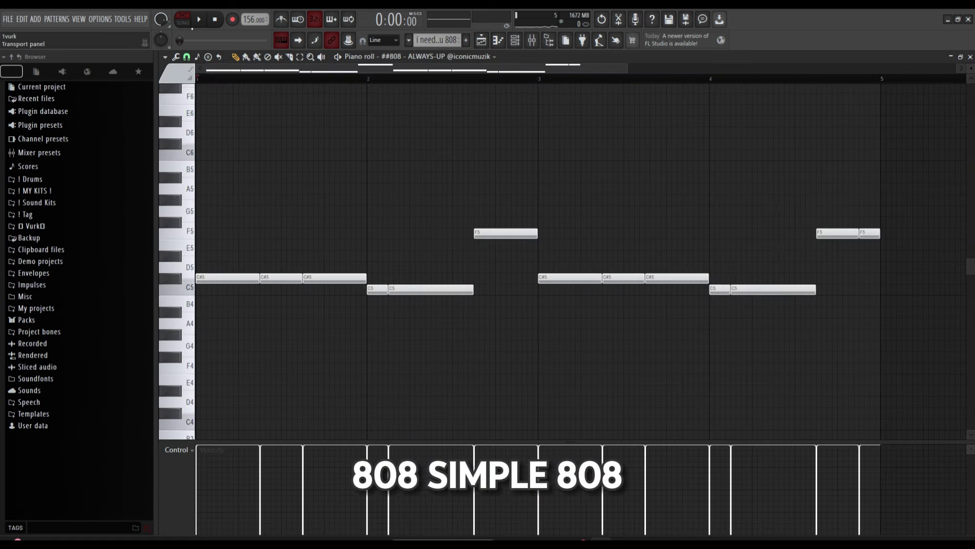
Play back the i need you 808 pattern in the piano roll, check its channel's mixer routing and return to the playlist.
scroll(401, 112, down, 3)
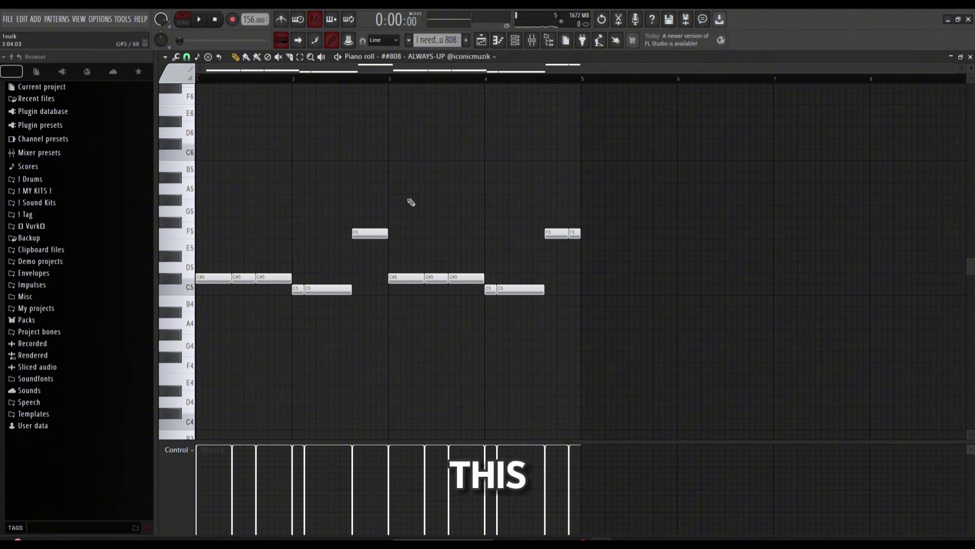
key(space)
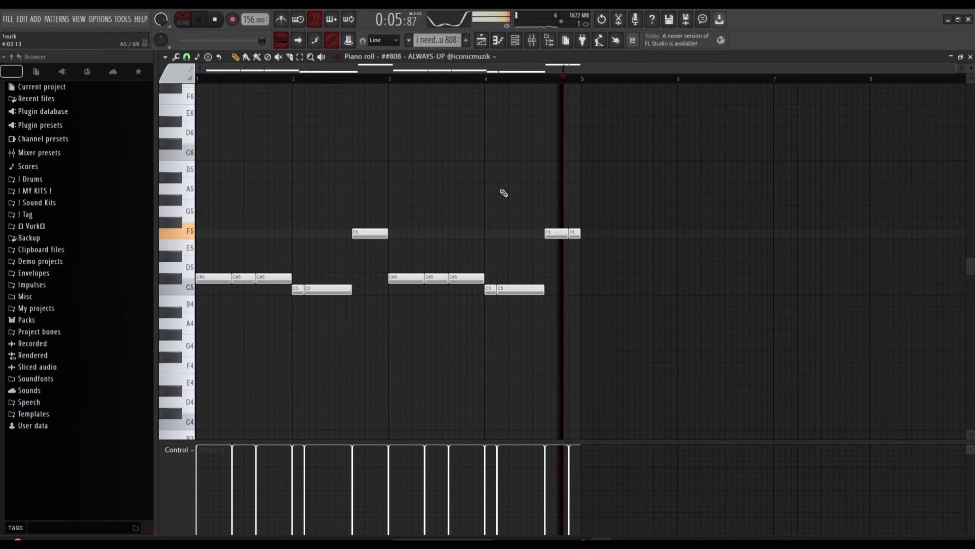
key(space)
key(F6)
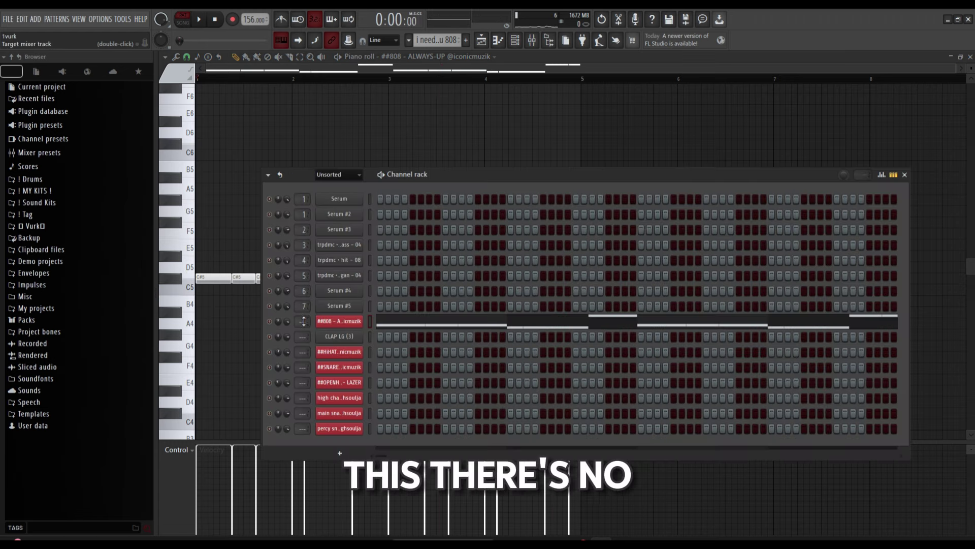
key(F6)
key(F5)
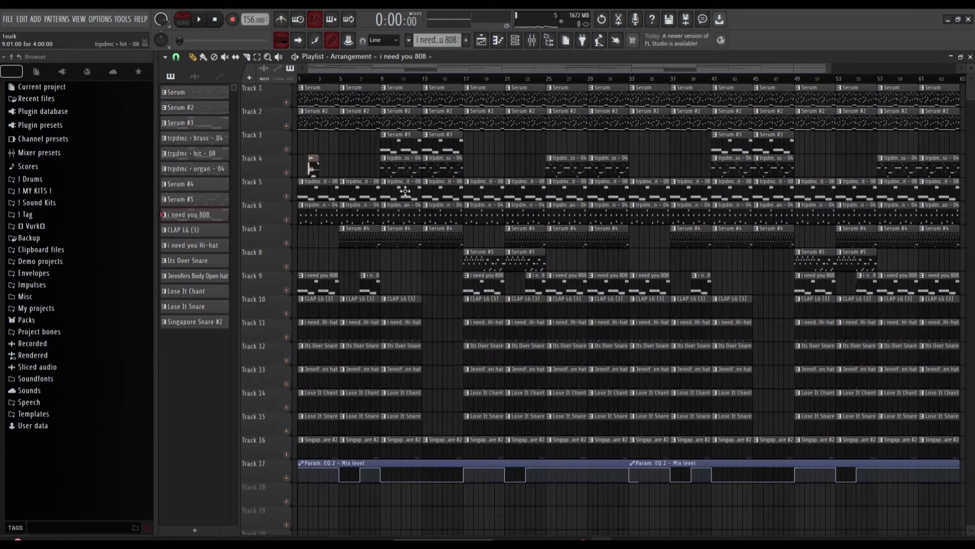
Isolate the drum patterns on Tracks 10 to 16 along with the Track 17 automation in the playlist and play them back.
right_click(286, 290)
right_click(287, 431)
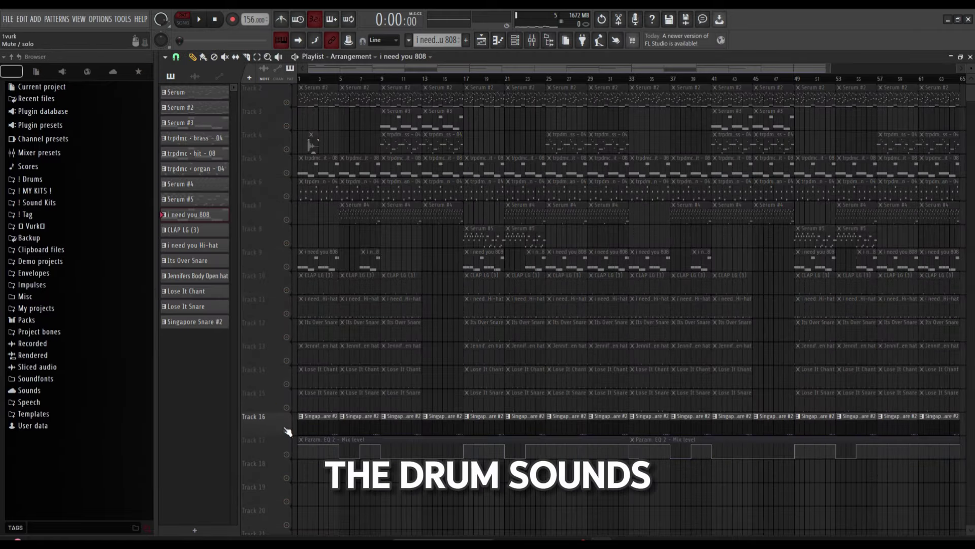
drag(287, 407, 287, 290)
key(l)
key(space)
scroll(325, 222, up, 1)
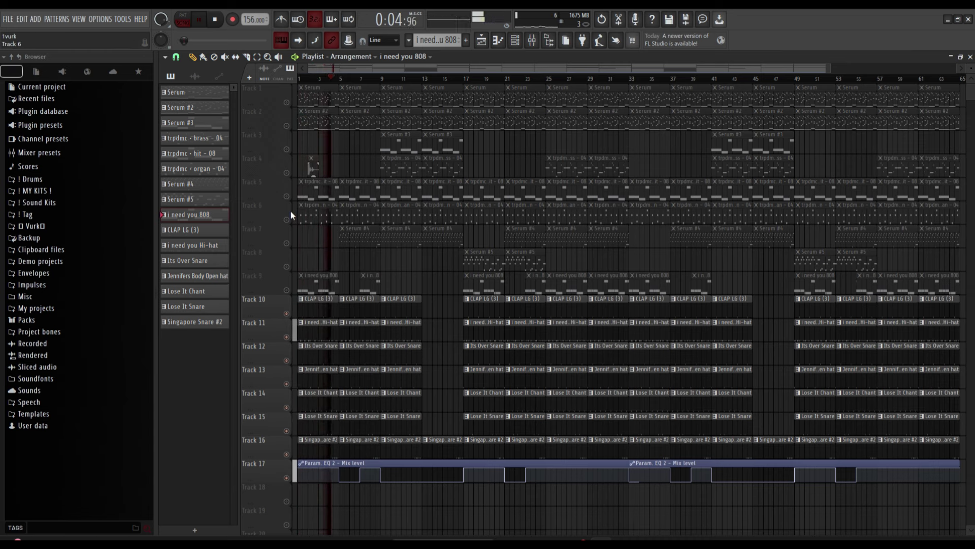
key(space)
Restore all playlist tracks to unmuted and examine the drum clips and the Param. EQ 2 mix level automation on Track 17.
right_click(287, 407)
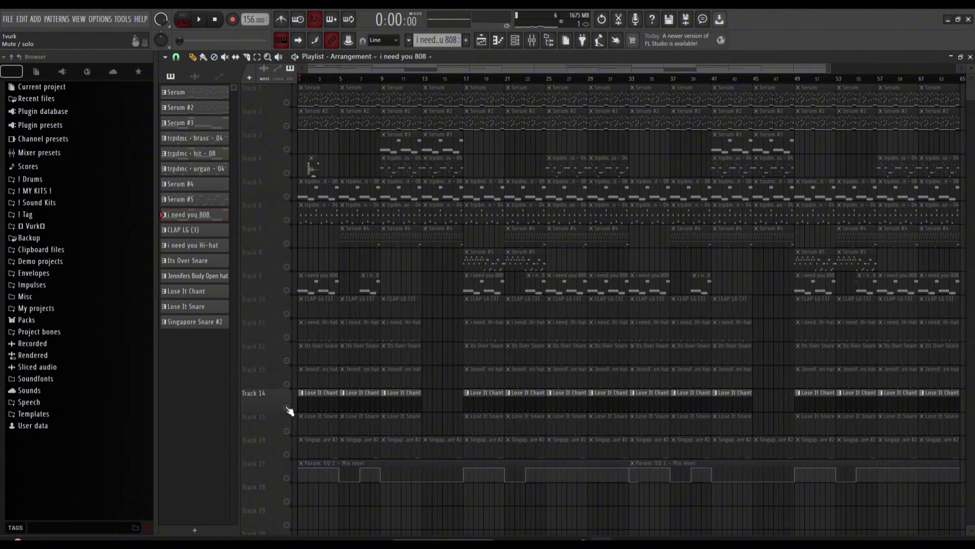
right_click(287, 407)
scroll(316, 88, up, 3)
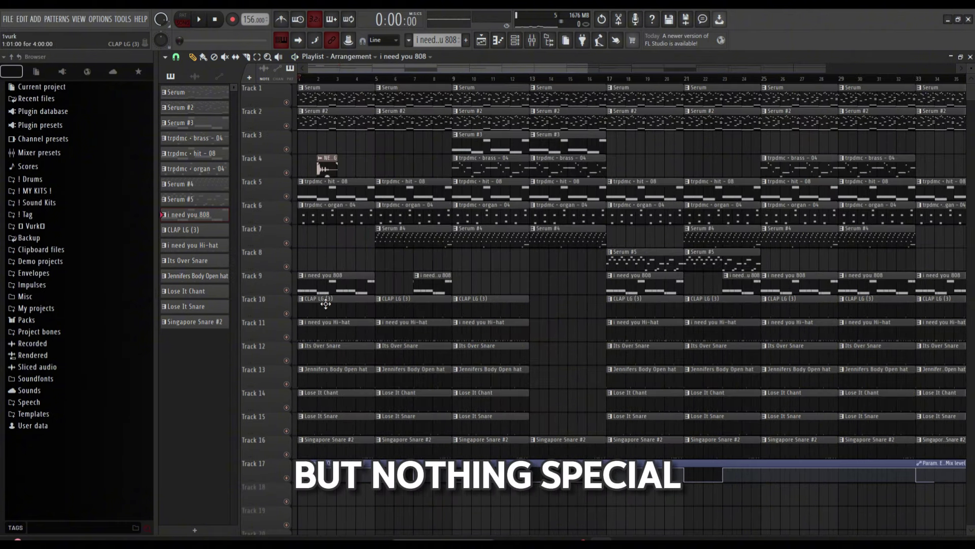
scroll(320, 168, down, 3)
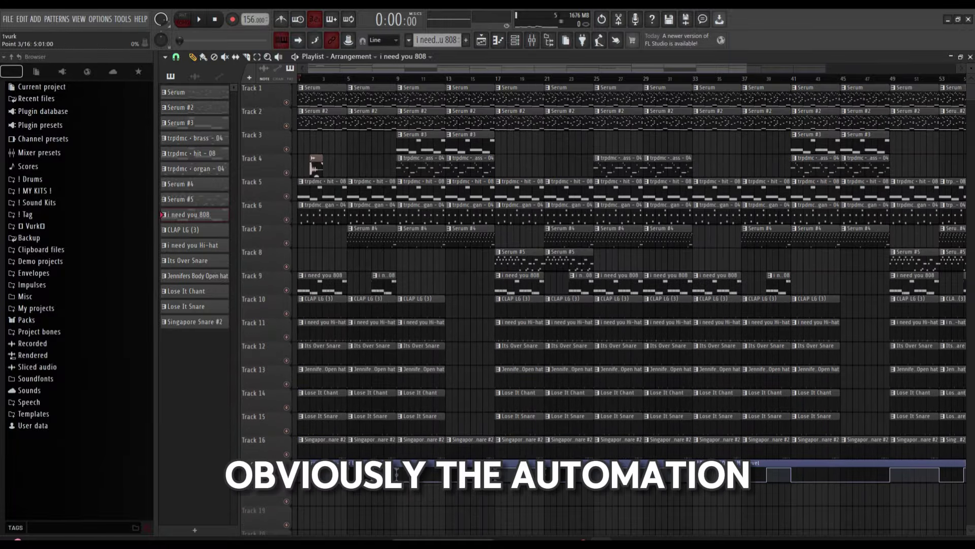
scroll(312, 163, down, 3)
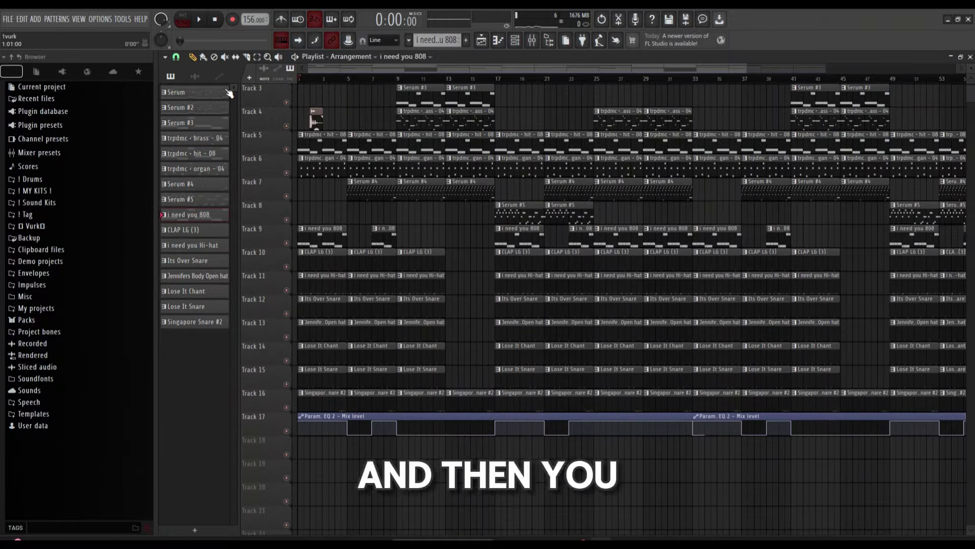